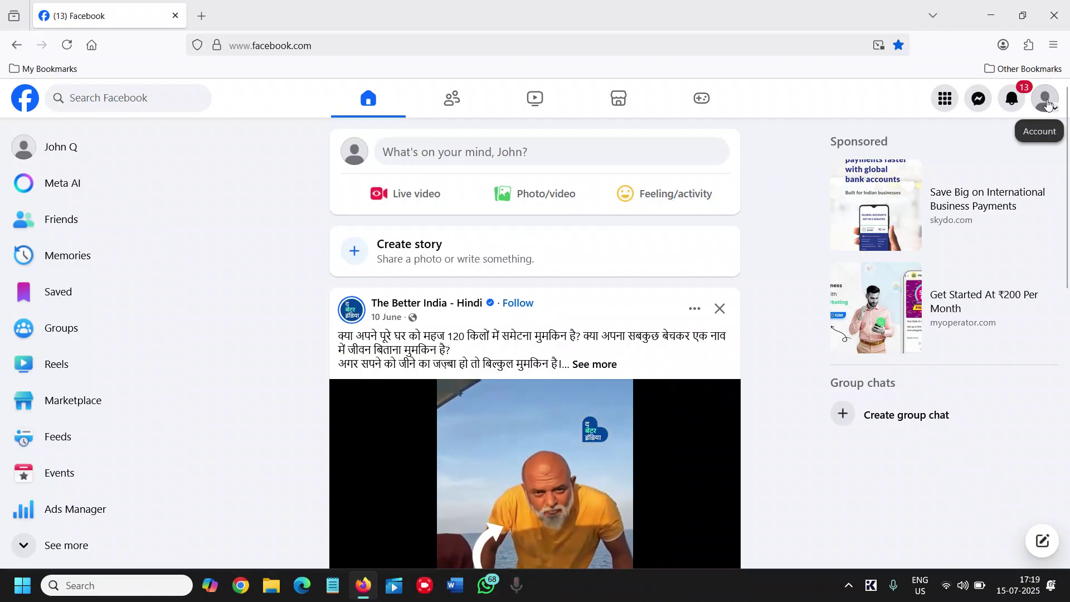
# Open Privacy Checkup from the account's privacy settings and start the "Who can see what you share" review
pyautogui.click(1047, 104)
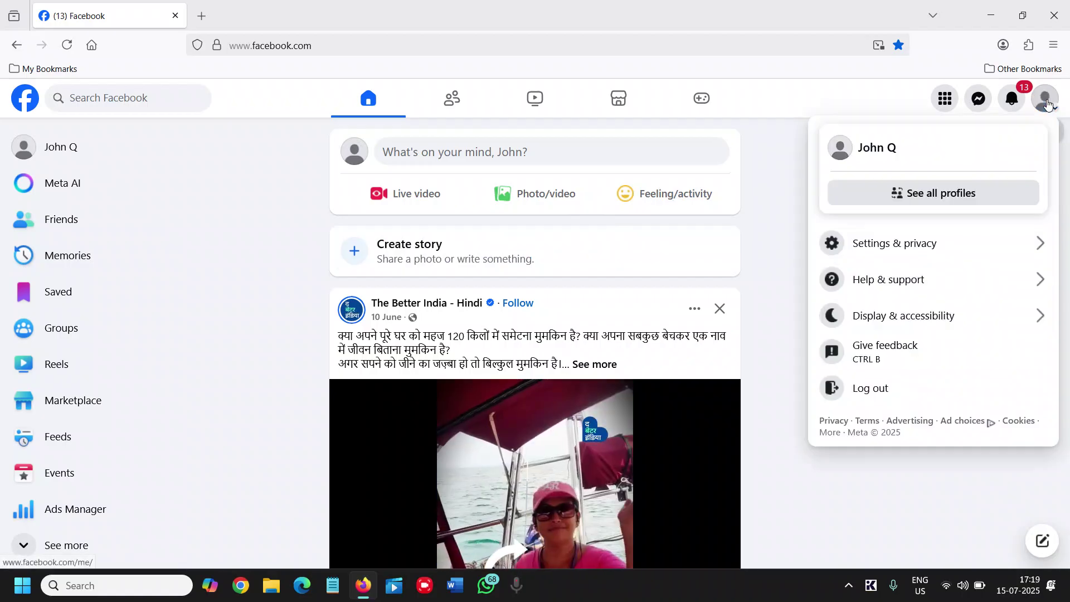
pyautogui.click(928, 250)
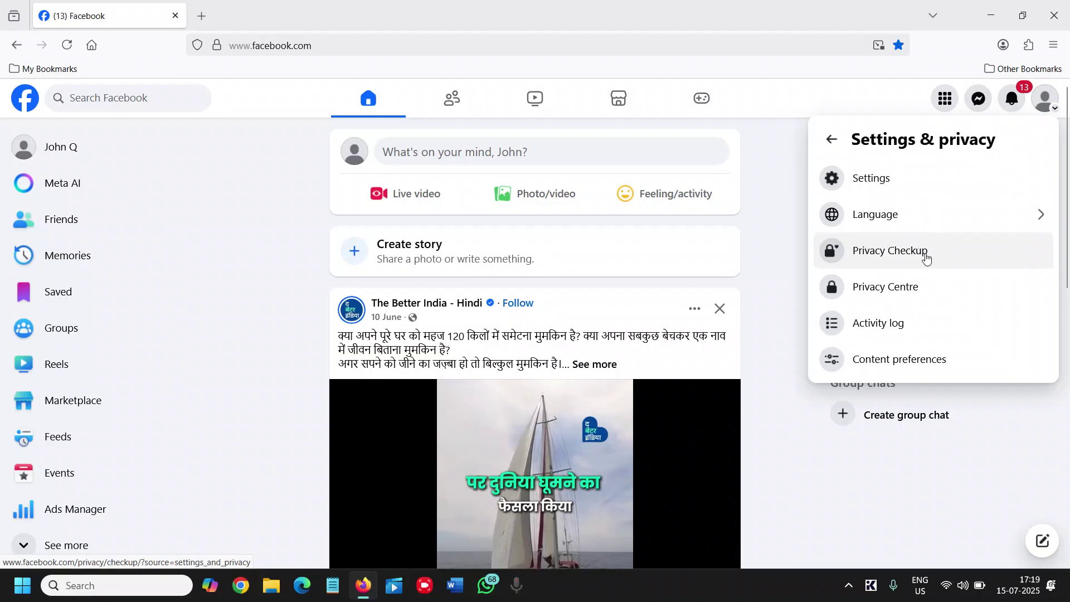
pyautogui.click(928, 257)
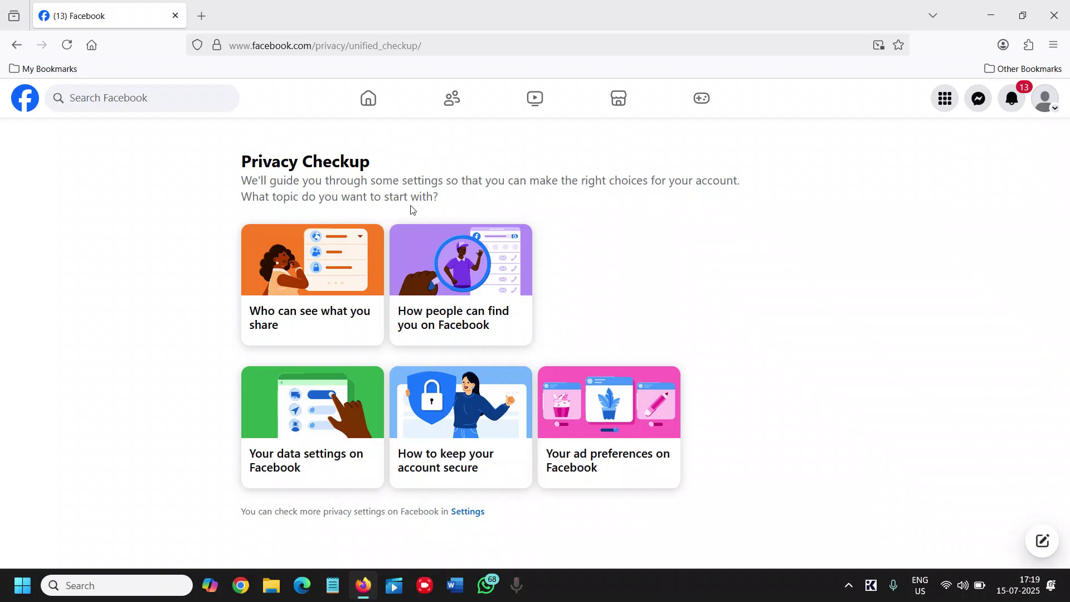
pyautogui.click(330, 326)
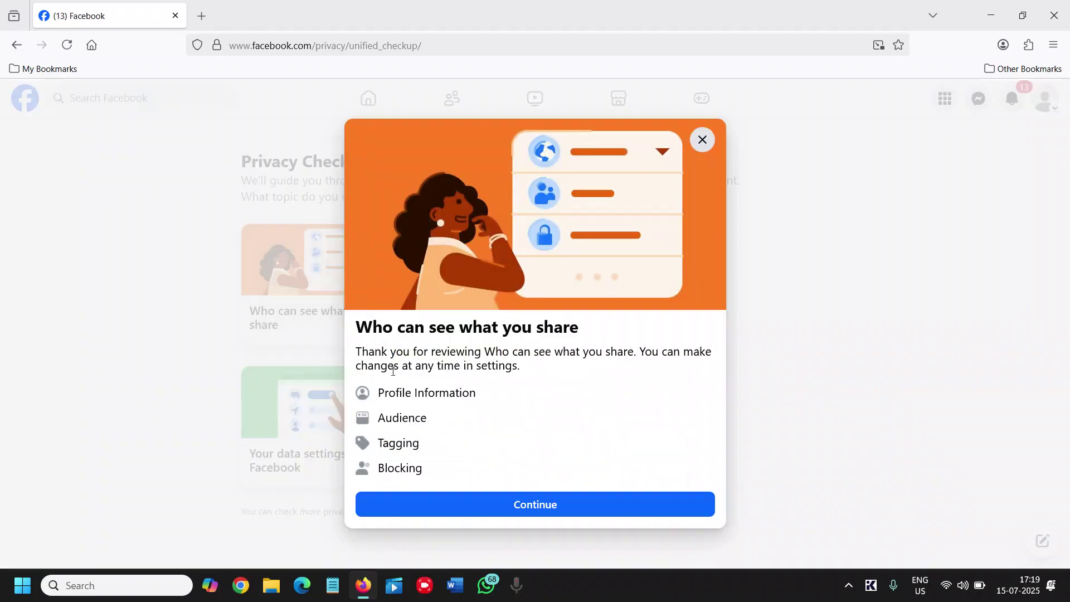
pyautogui.click(483, 511)
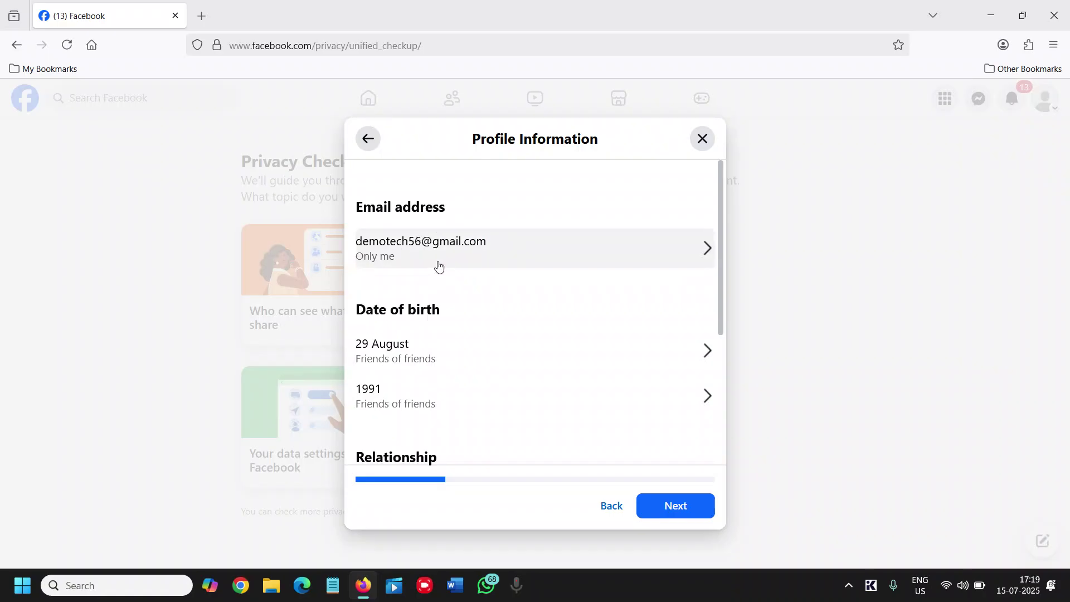
# Examine the audience options for the profile's email address and close them without saving
pyautogui.click(683, 252)
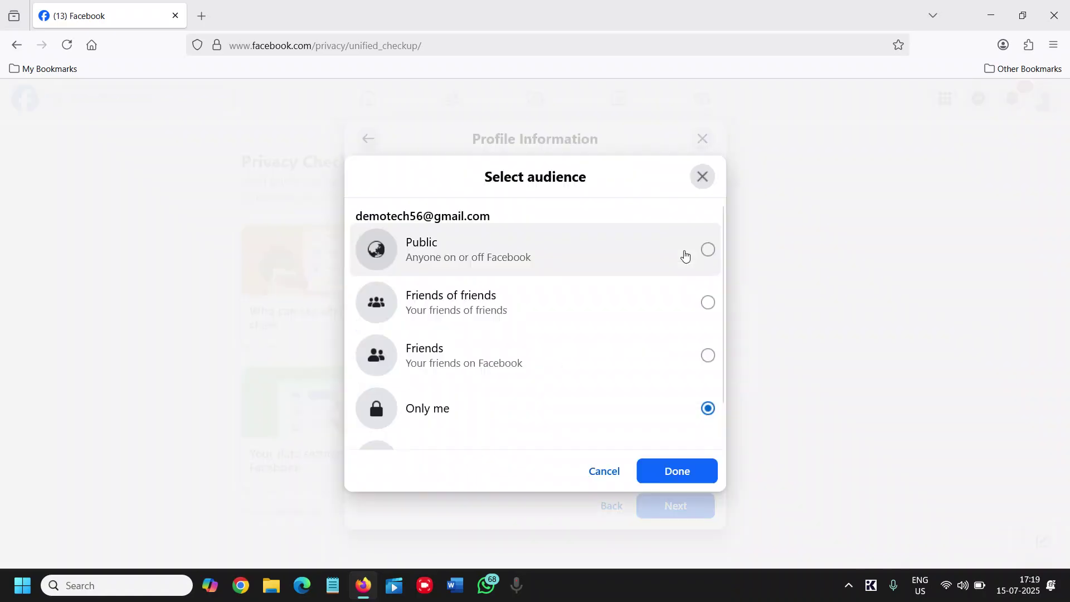
pyautogui.scroll(-1, 507, 334)
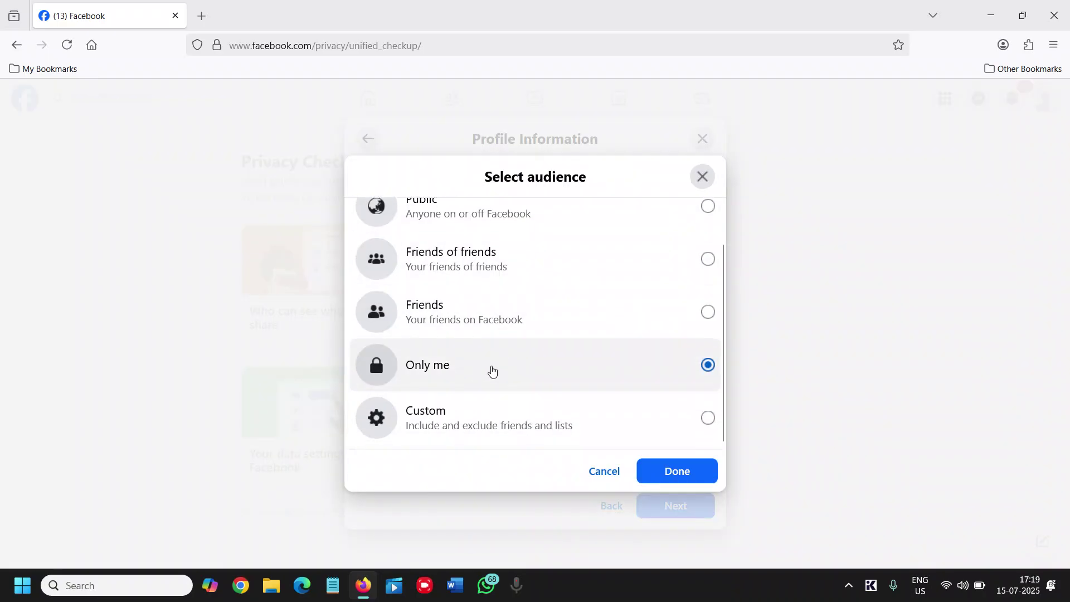
pyautogui.scroll(1, 546, 362)
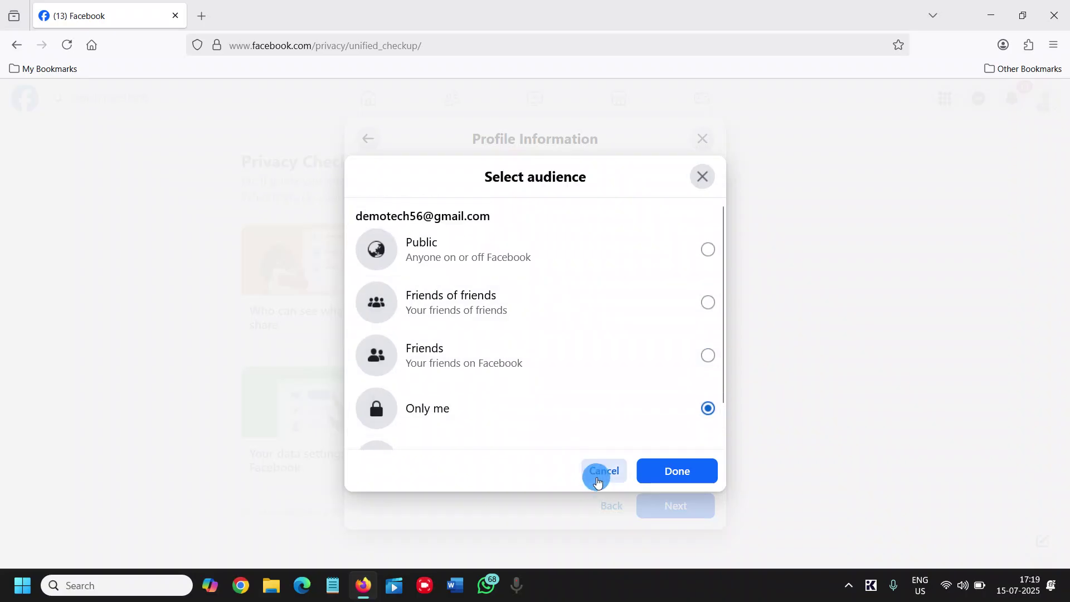
pyautogui.click(598, 479)
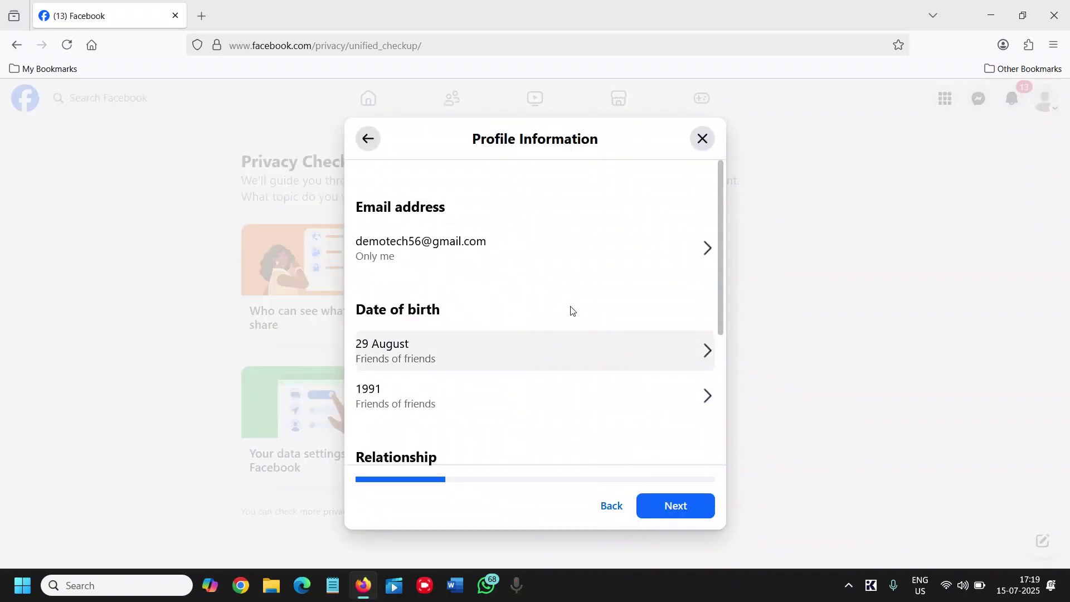
# Set the audience of both date-of-birth entries, the day and month and the year, to Only me
pyautogui.click(508, 358)
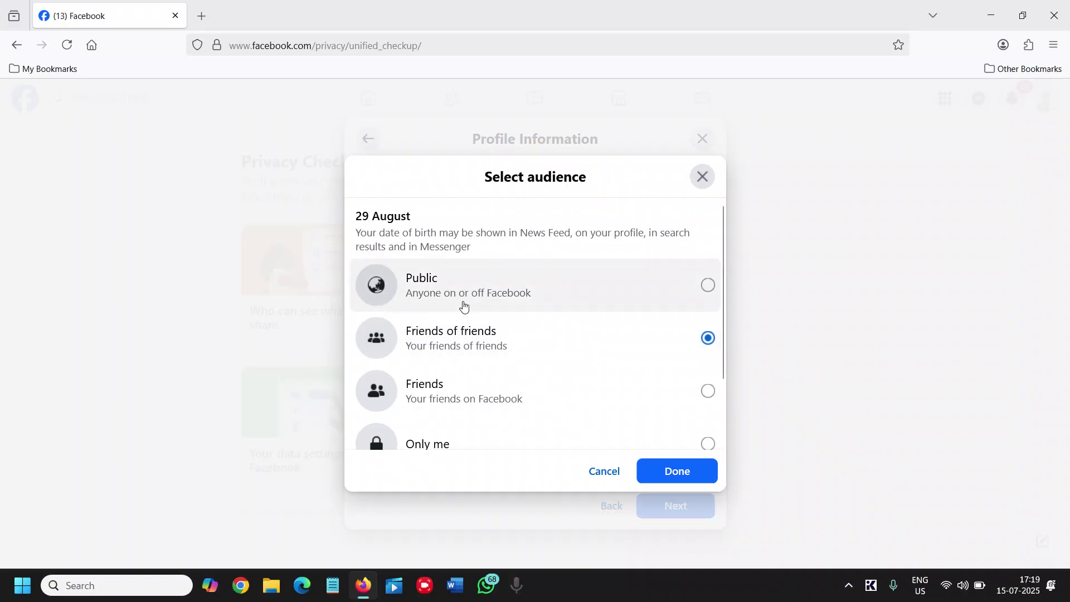
pyautogui.scroll(-1, 463, 367)
pyautogui.click(454, 370)
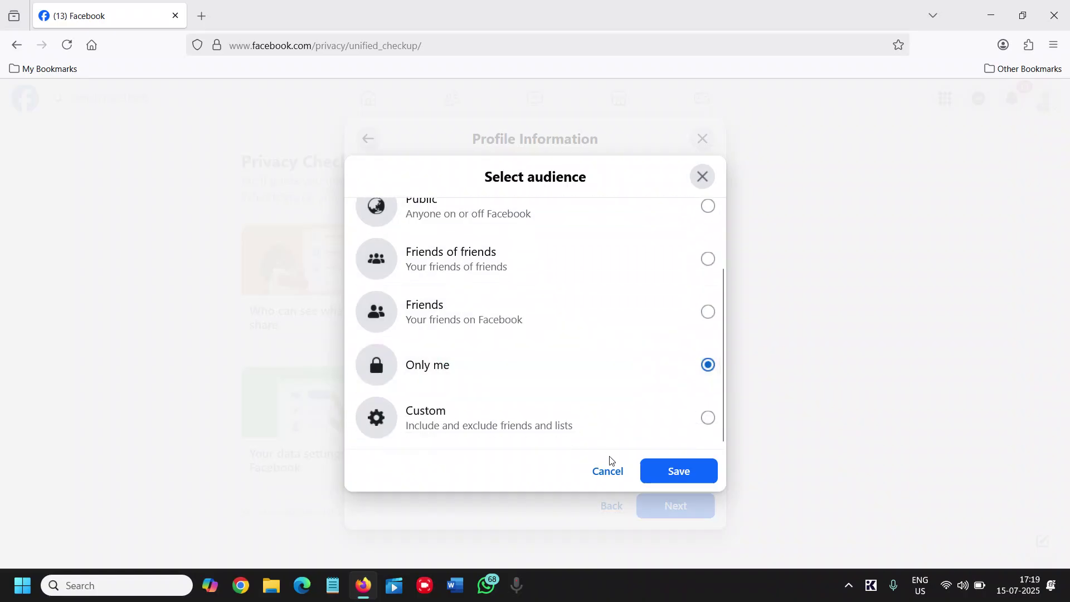
pyautogui.click(664, 476)
pyautogui.click(592, 406)
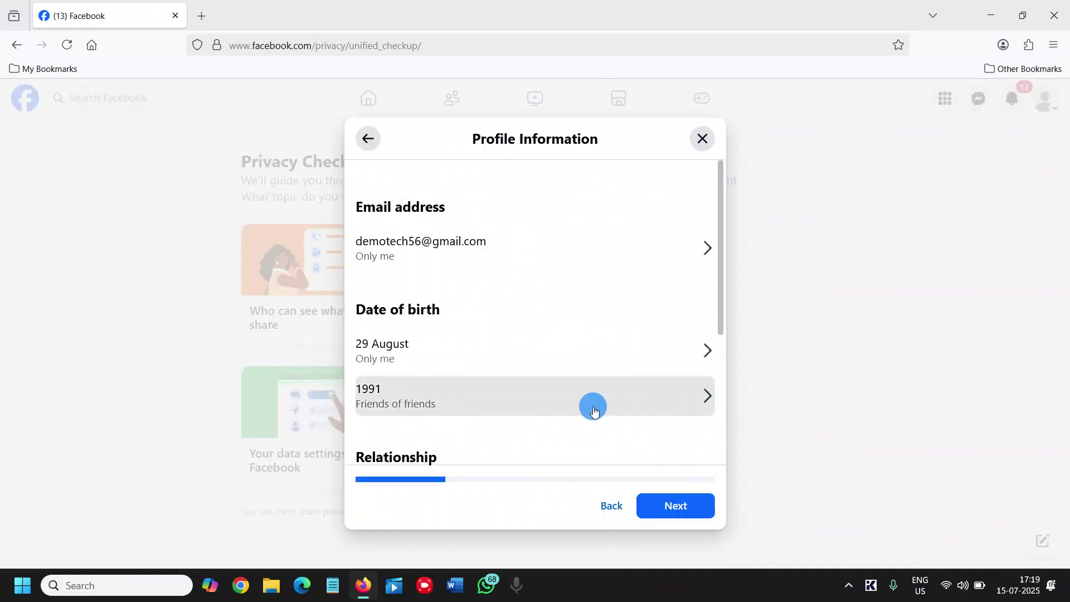
pyautogui.scroll(-1, 562, 395)
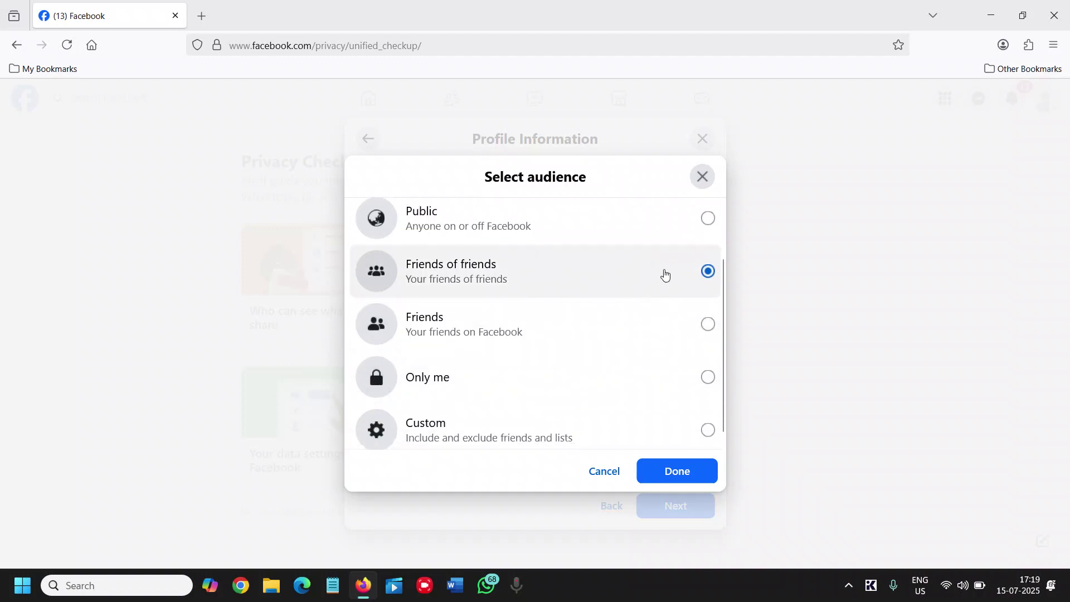
pyautogui.click(590, 384)
pyautogui.click(694, 467)
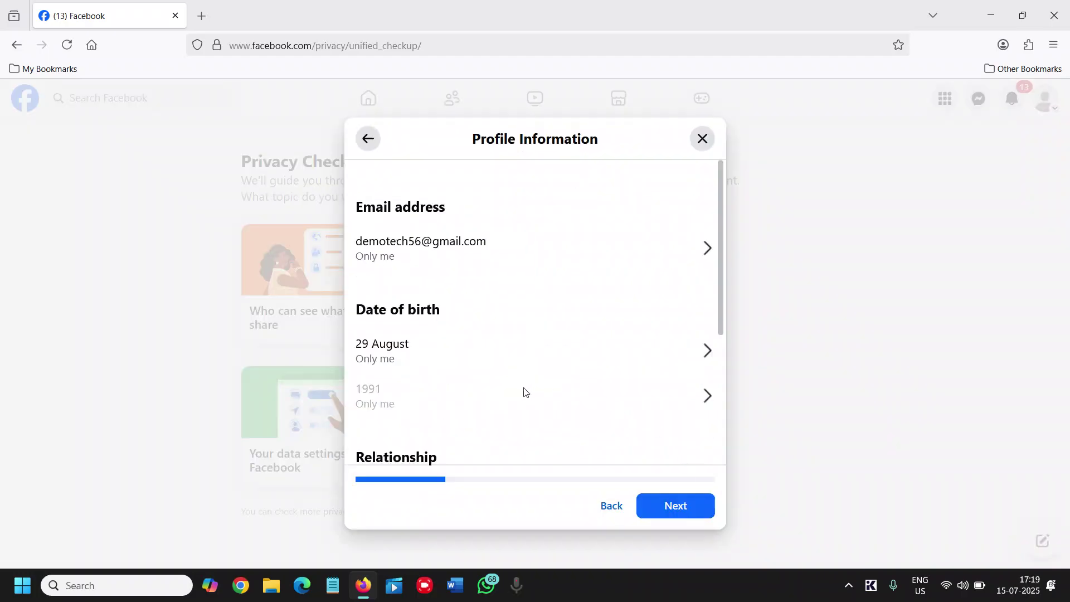
# Set who can see your friends list to Friends and save the choice
pyautogui.scroll(-3, 525, 392)
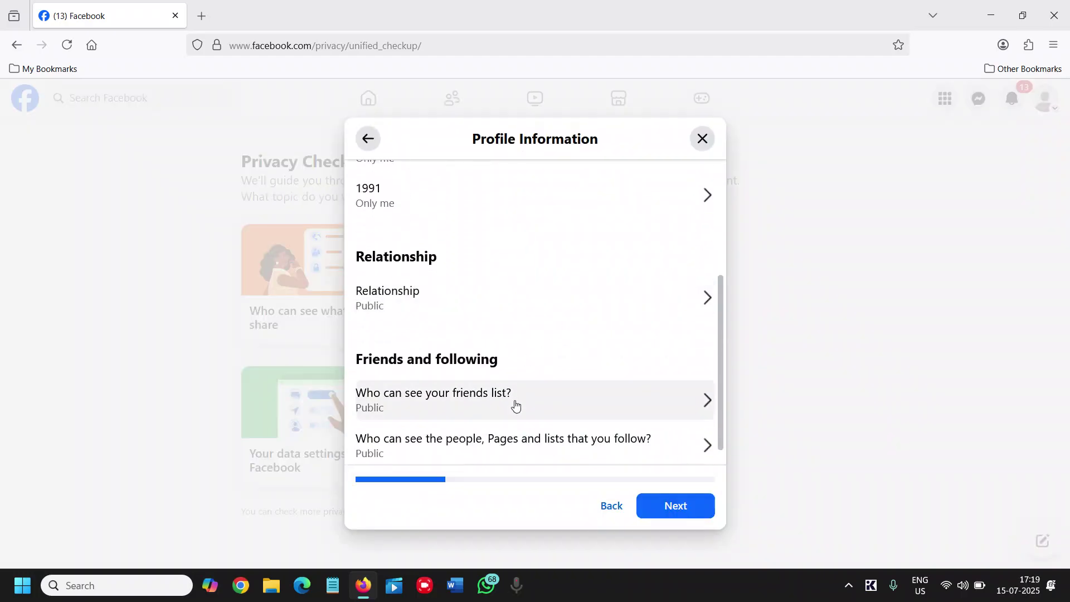
pyautogui.scroll(-1, 509, 406)
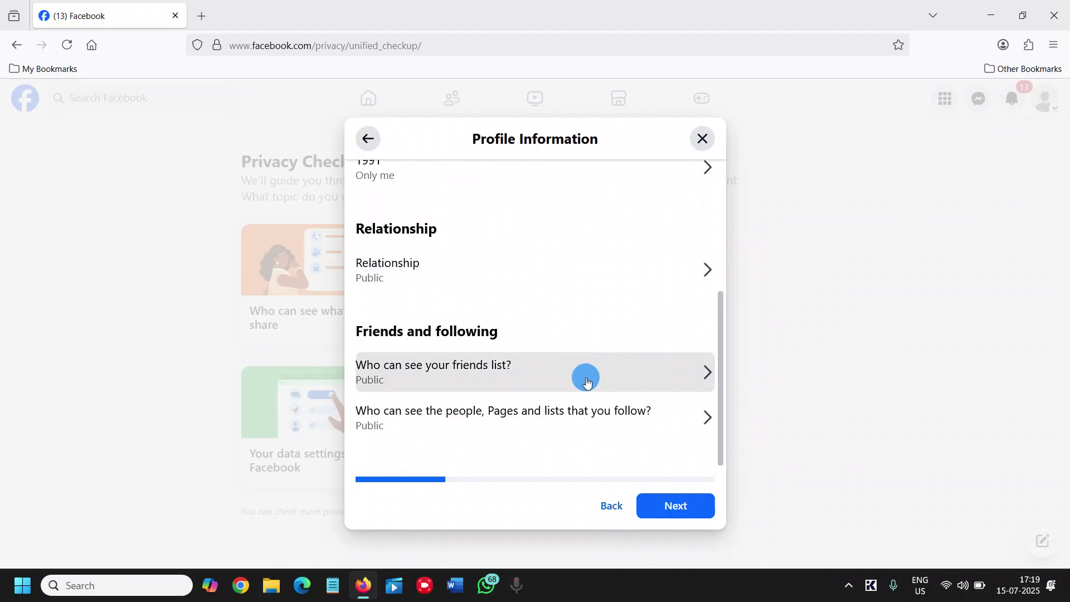
pyautogui.click(586, 377)
pyautogui.click(601, 367)
pyautogui.click(697, 478)
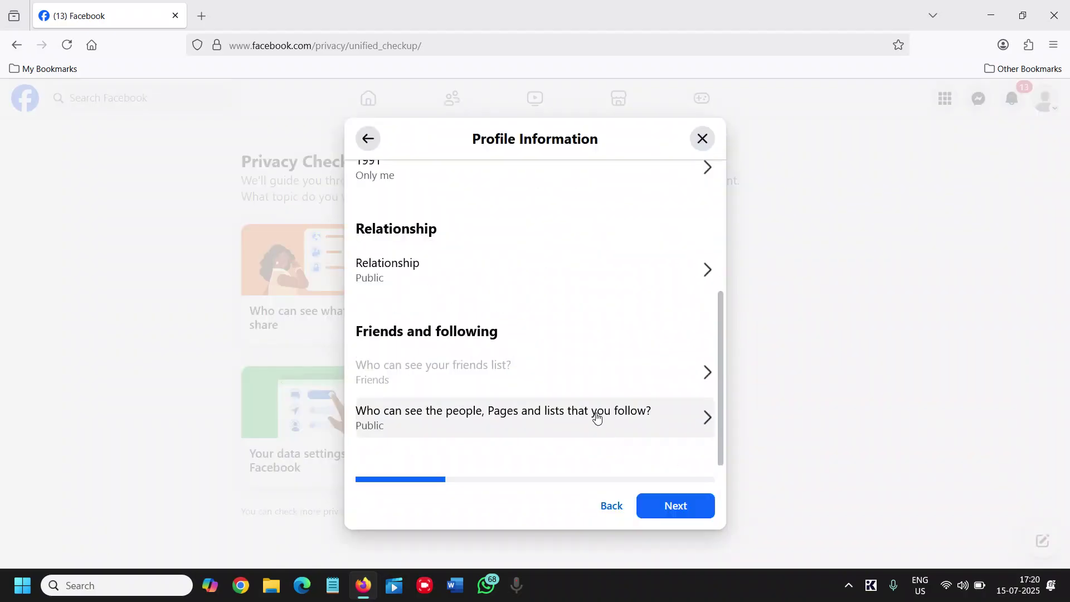
# Continue to the Audience section and examine the audience options for future posts and for stories, cancelling each selection
pyautogui.click(677, 510)
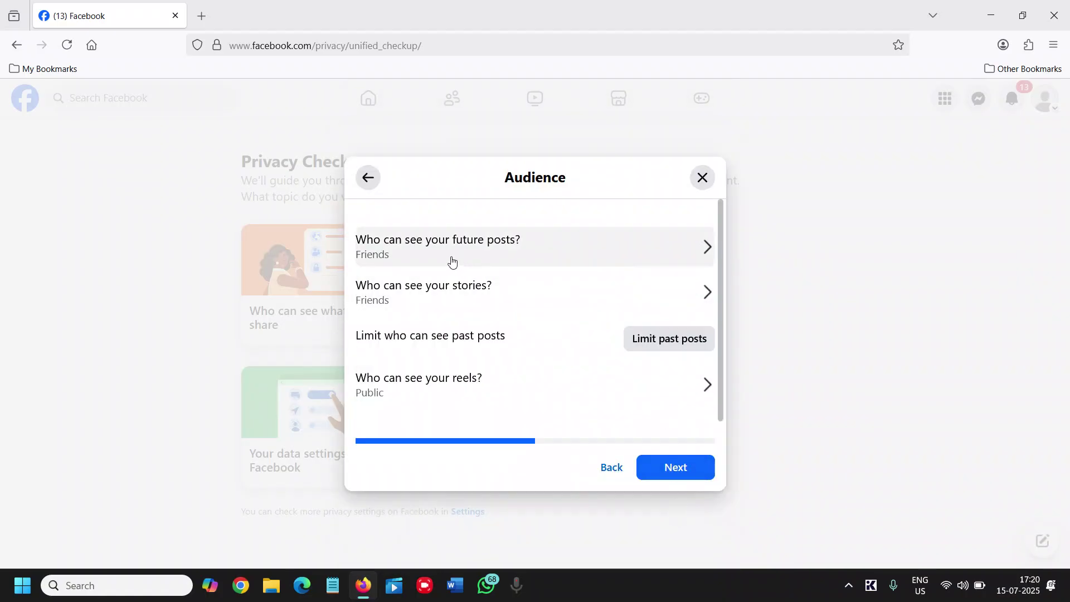
pyautogui.click(518, 255)
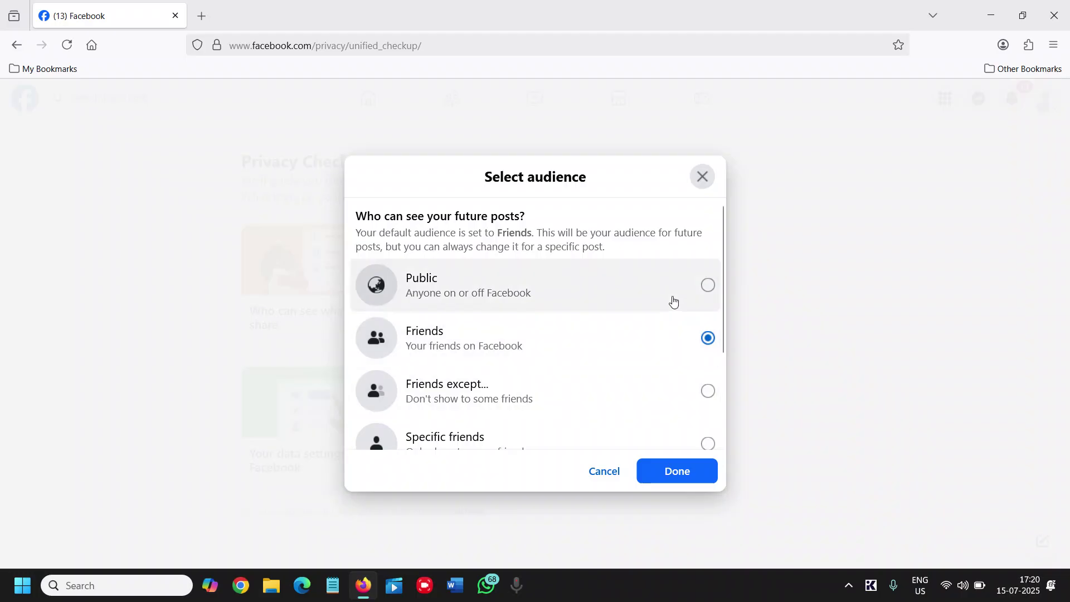
pyautogui.click(603, 474)
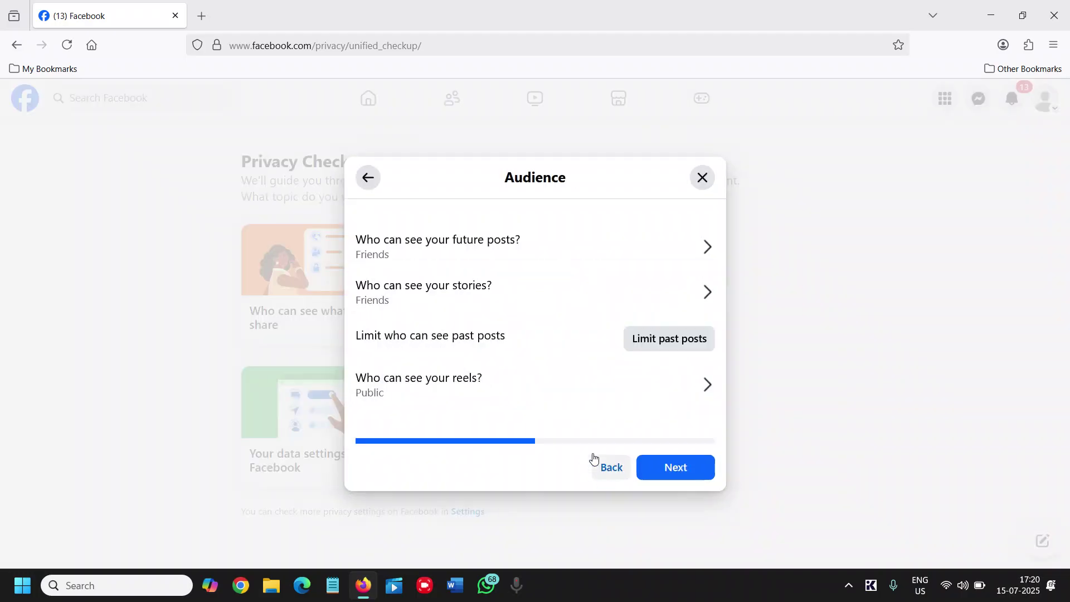
pyautogui.click(596, 298)
pyautogui.click(603, 473)
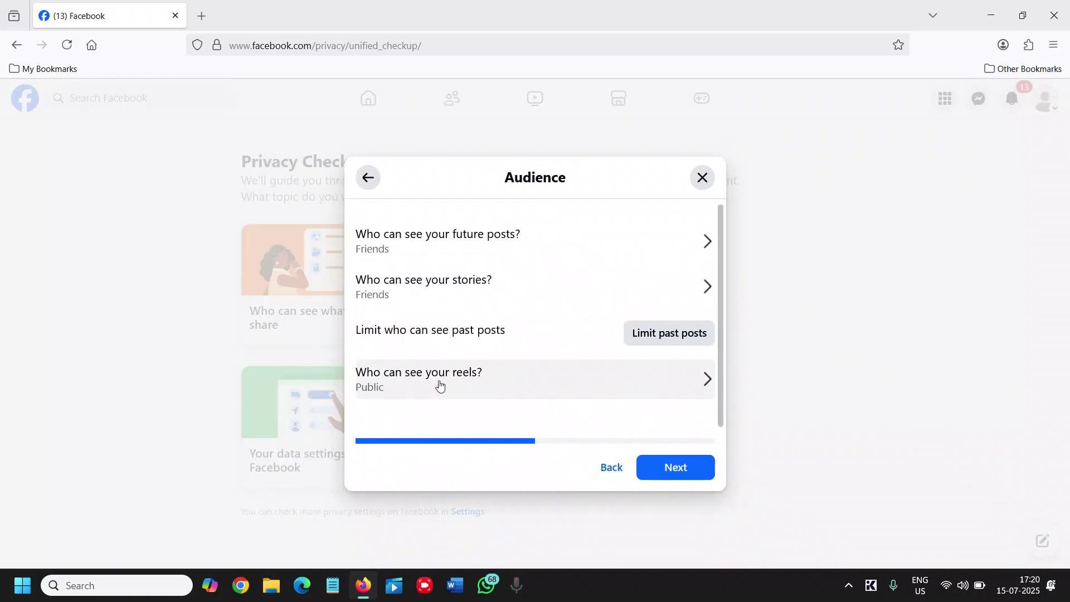
# Continue to the Tagging section and turn on review for both tags added to your posts and posts you're tagged in
pyautogui.click(673, 467)
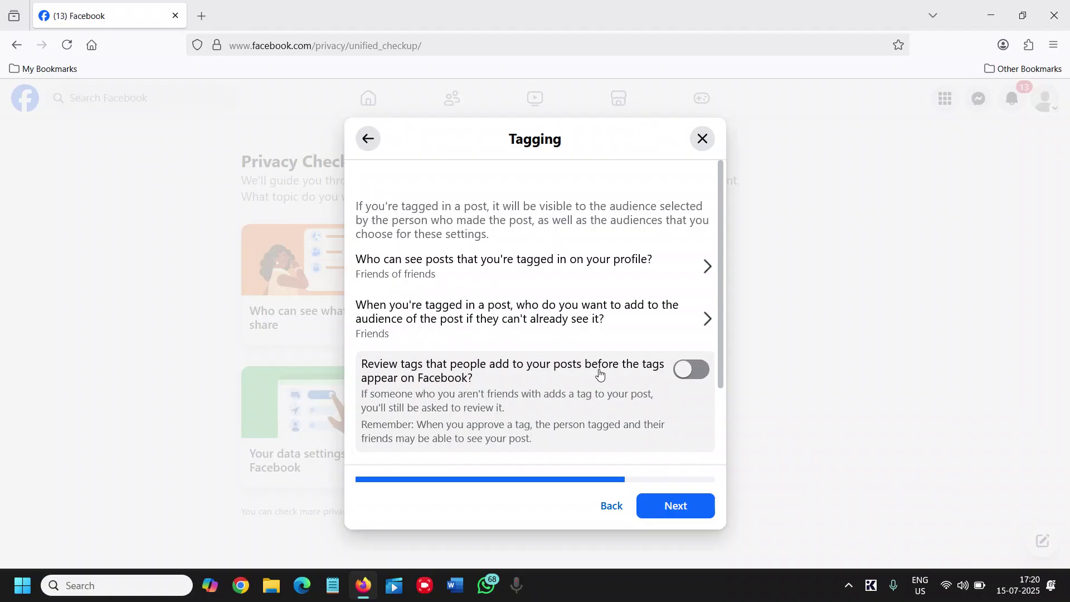
pyautogui.click(697, 374)
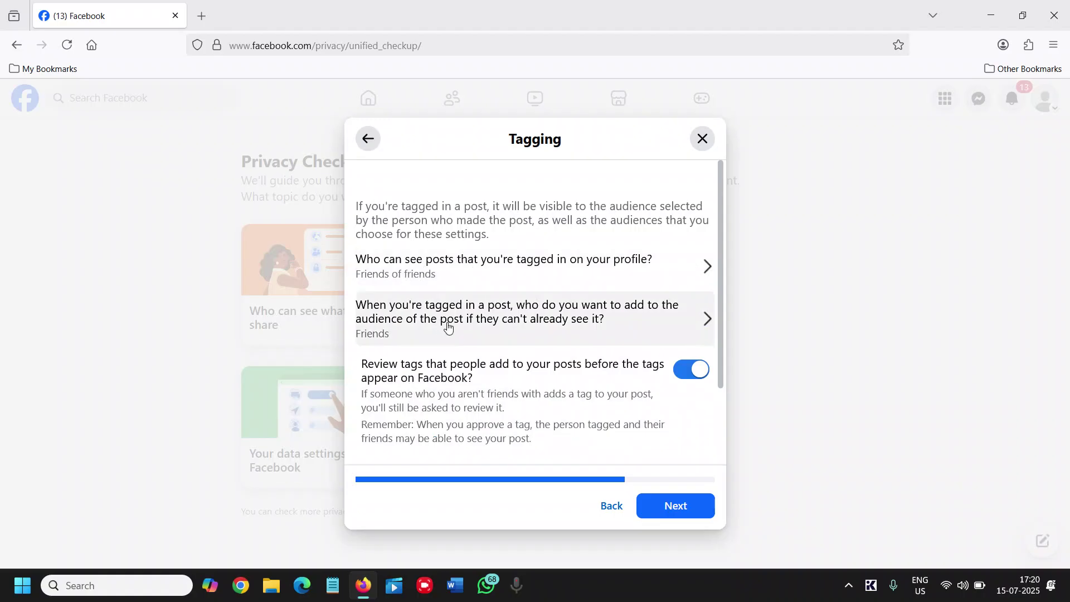
pyautogui.scroll(-2, 657, 246)
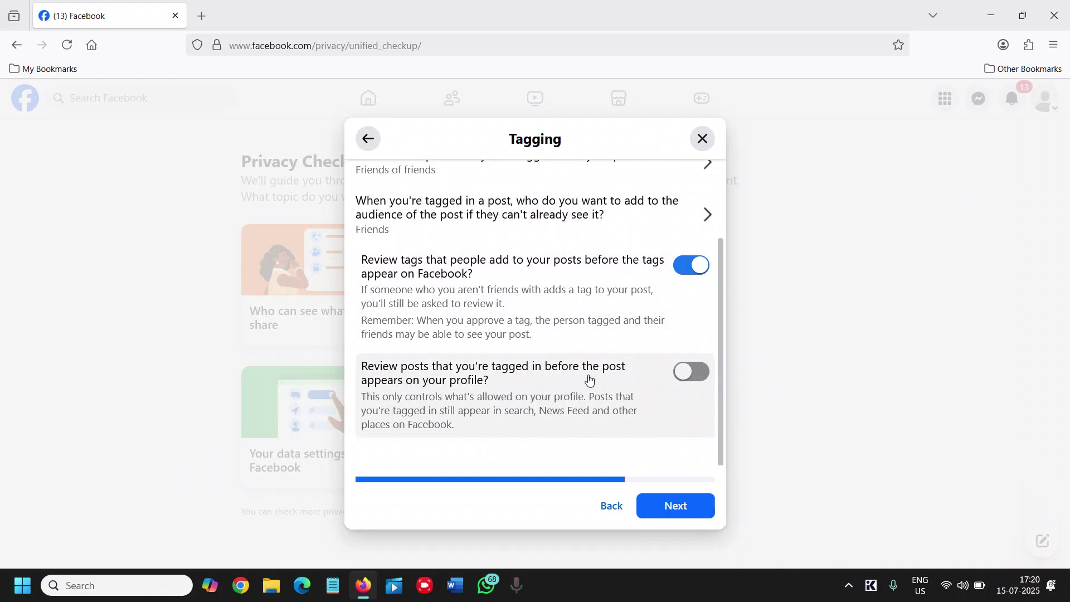
pyautogui.click(685, 378)
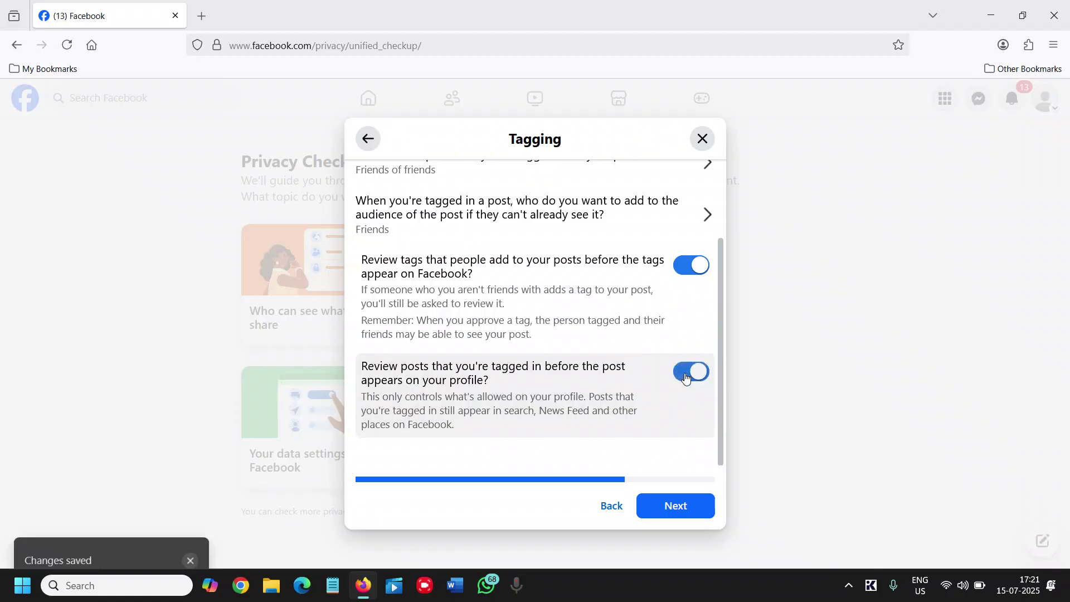
# Continue to the Blocking section, view the Manage blocking settings, and return to Privacy Checkup
pyautogui.click(670, 510)
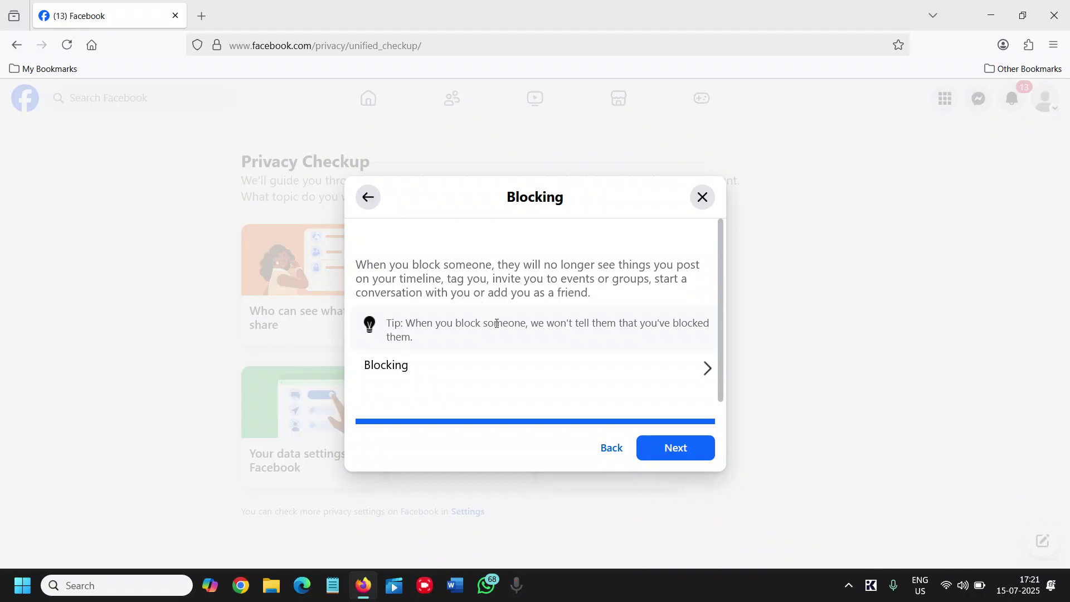
pyautogui.click(611, 377)
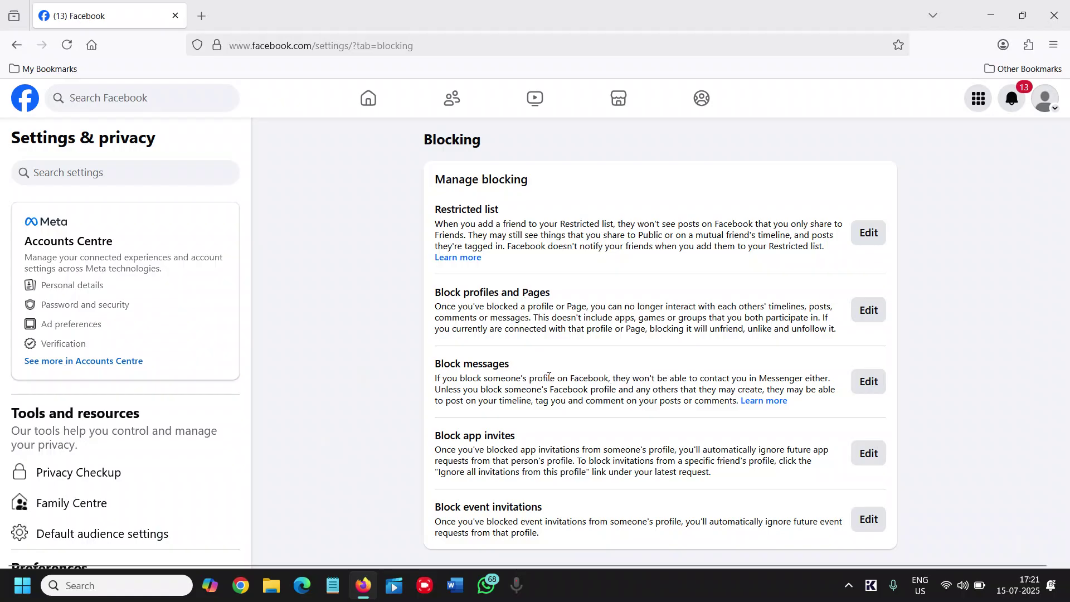
pyautogui.click(86, 483)
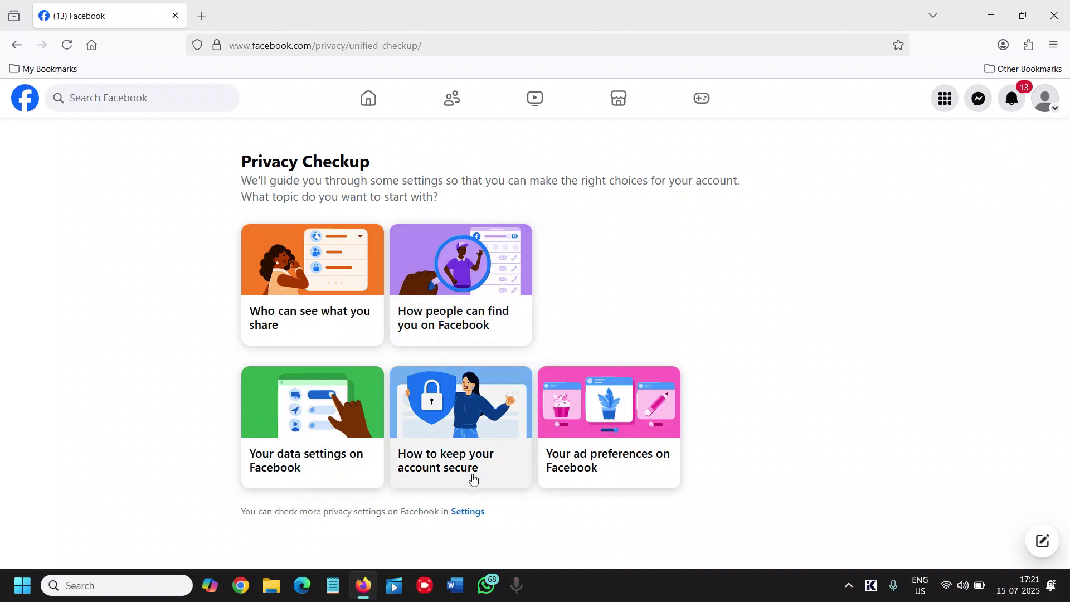
# Start the "How people can find you on Facebook" review and continue to the Friend requests section
pyautogui.click(473, 315)
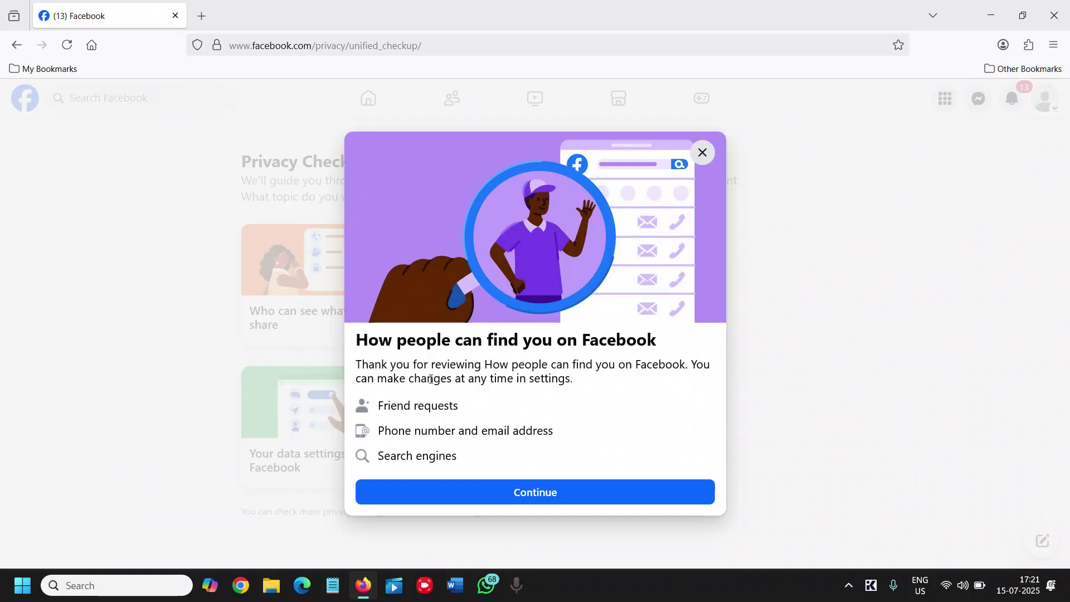
pyautogui.moveTo(376, 406); pyautogui.dragTo(539, 436)
pyautogui.click(401, 433)
pyautogui.click(550, 488)
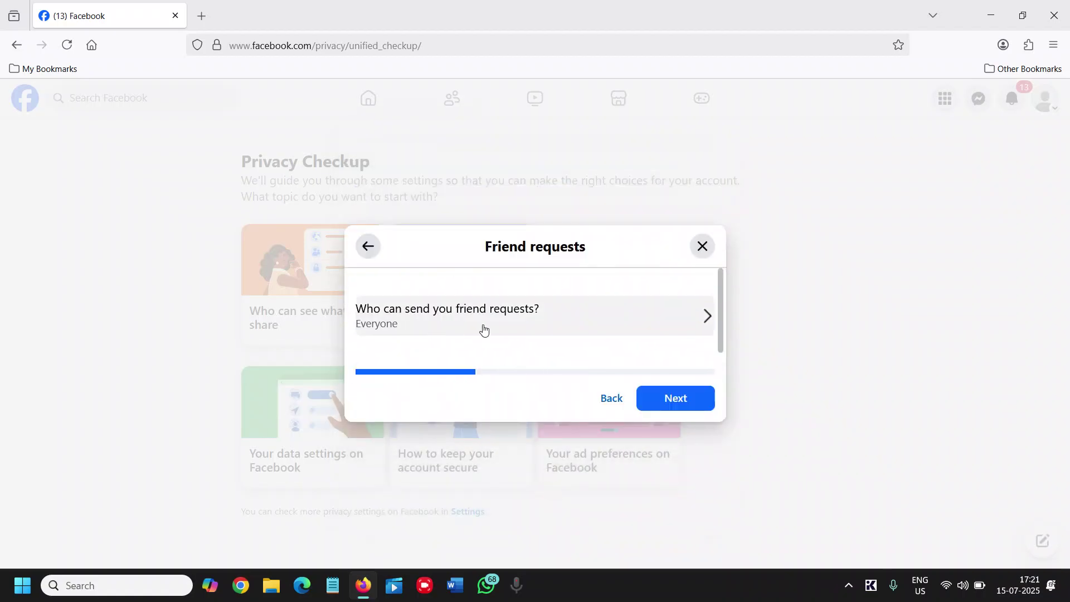
# Try limiting who can send you friend requests to Friends of friends, and discard the choice
pyautogui.click(684, 325)
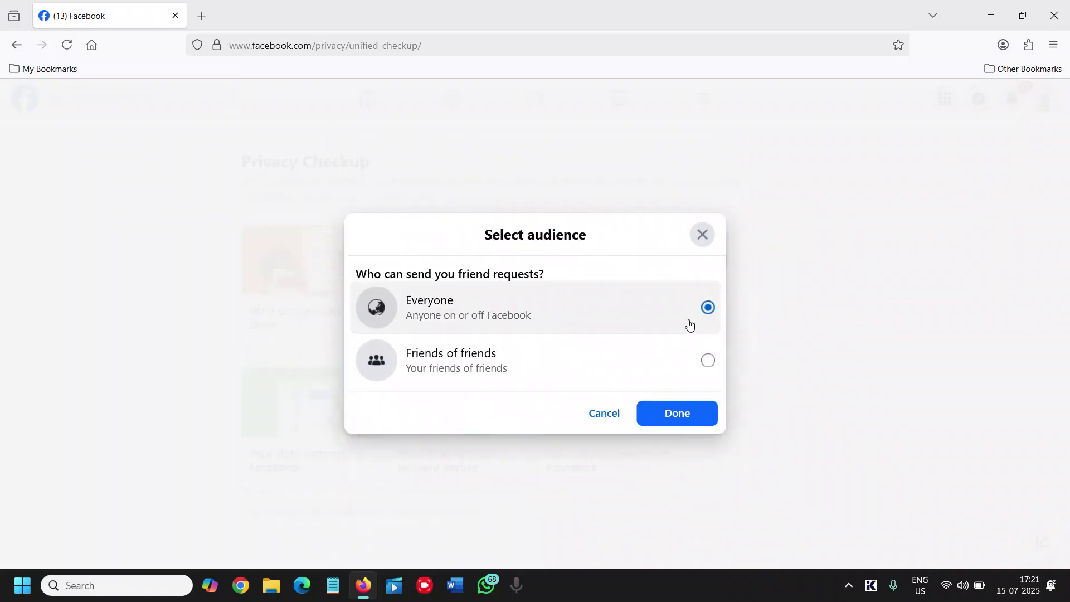
pyautogui.click(539, 361)
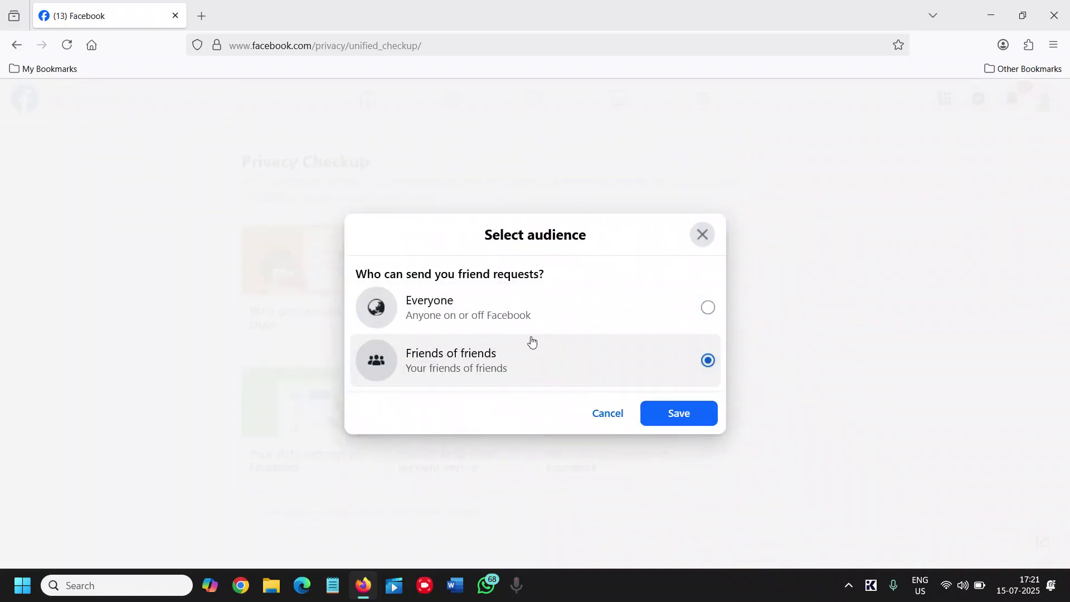
pyautogui.click(602, 415)
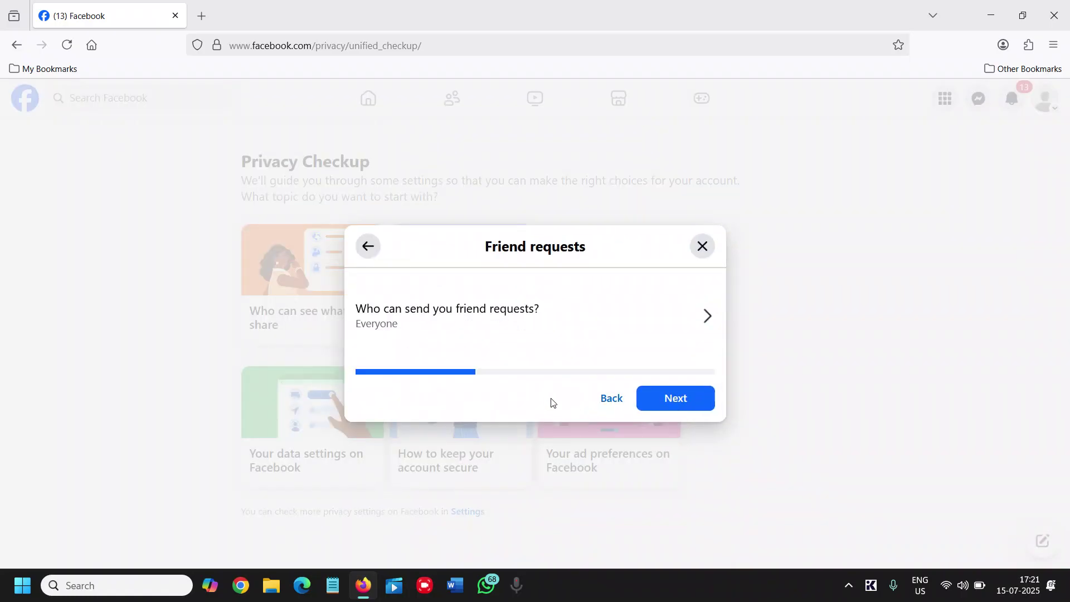
# Continue to the Phone number and email address section and set profile suggestions for people with your phone number to No one
pyautogui.click(676, 399)
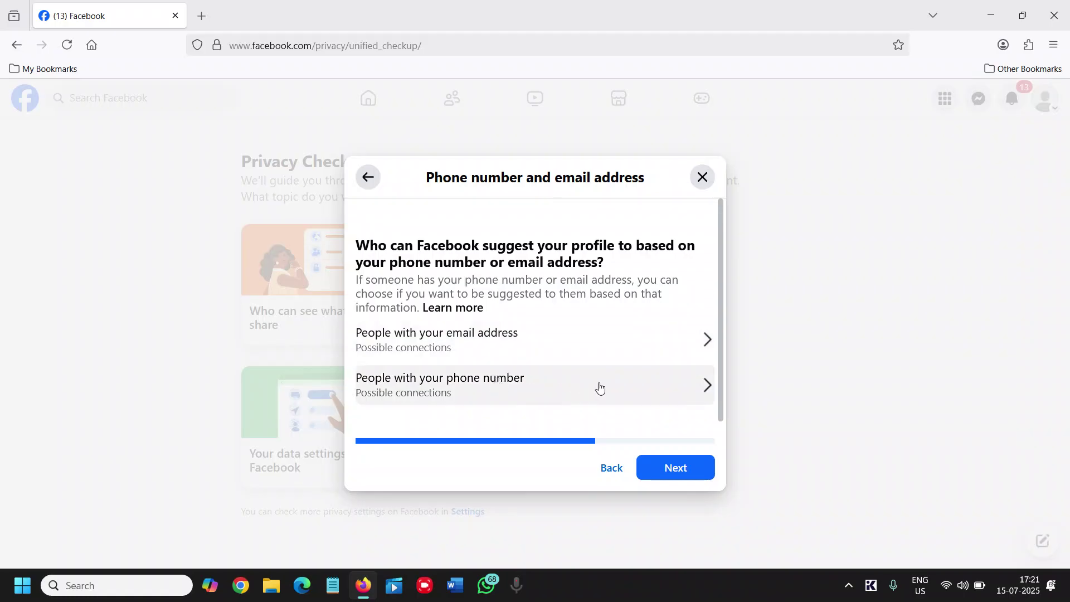
pyautogui.click(647, 389)
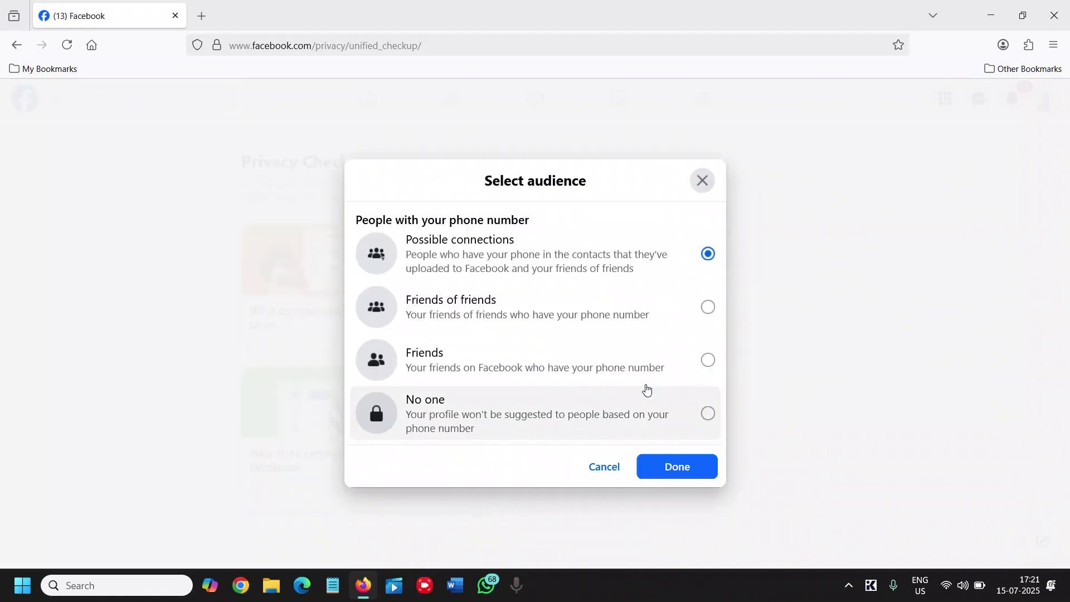
pyautogui.click(494, 420)
pyautogui.click(686, 466)
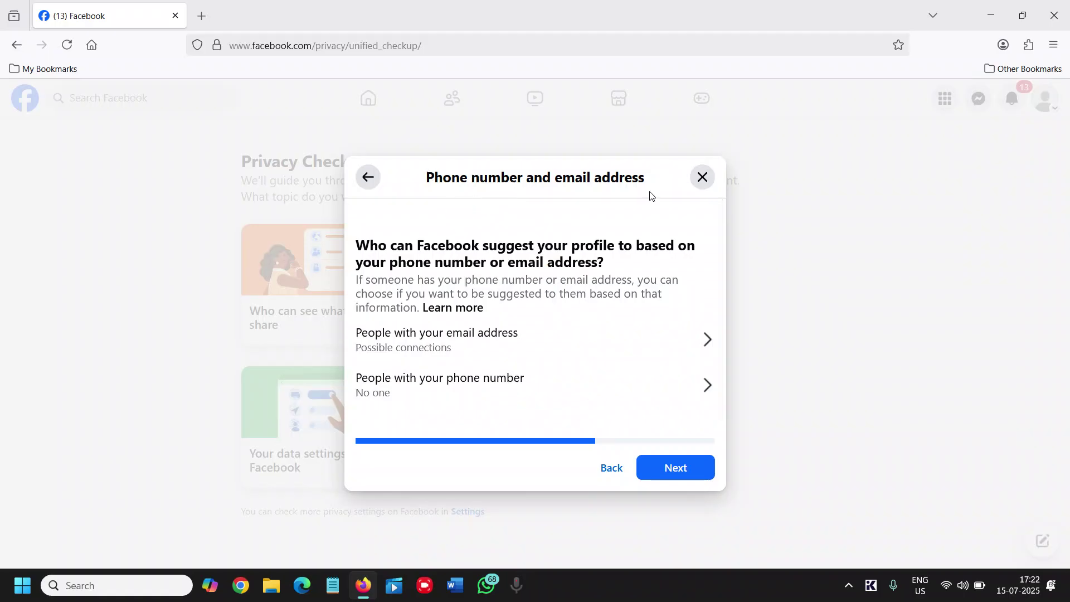
# Continue to the Search engines section, turn off outside search engines linking to your profile, and finish the review, minimizing the browser
pyautogui.click(673, 467)
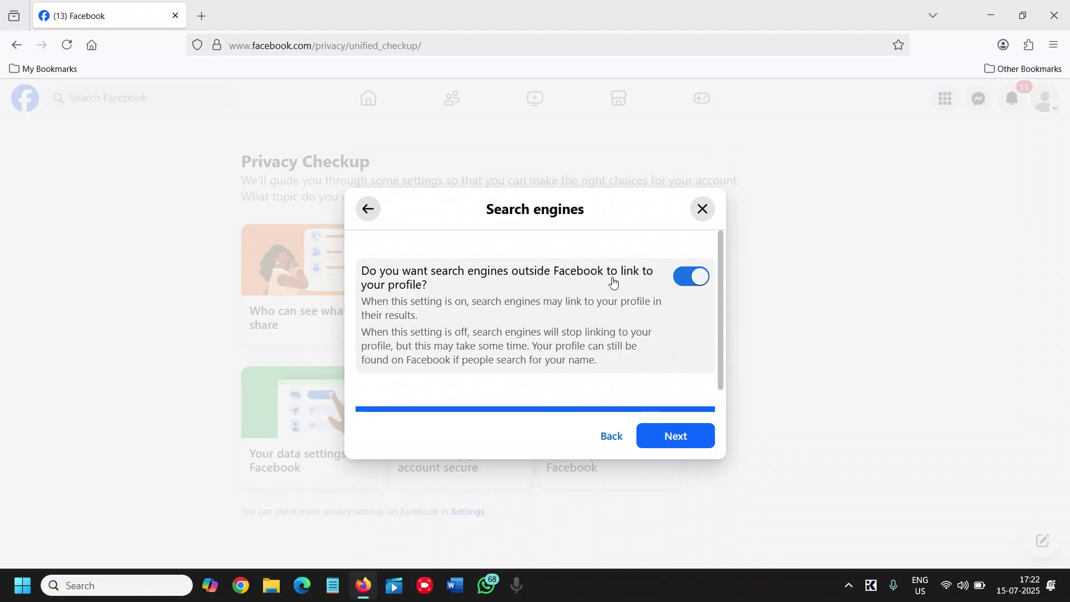
pyautogui.click(687, 278)
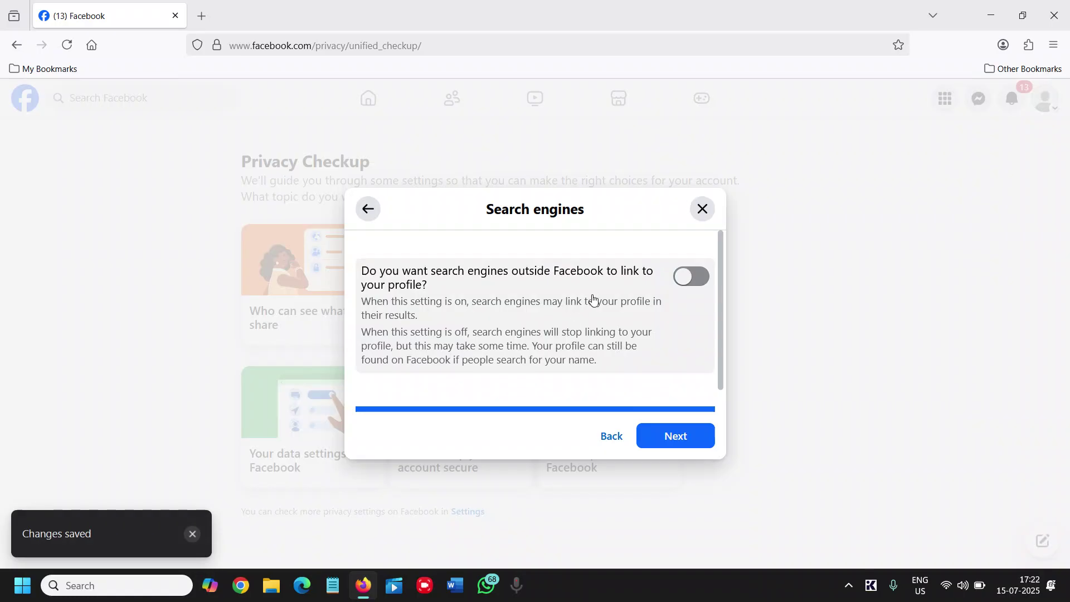
pyautogui.click(674, 440)
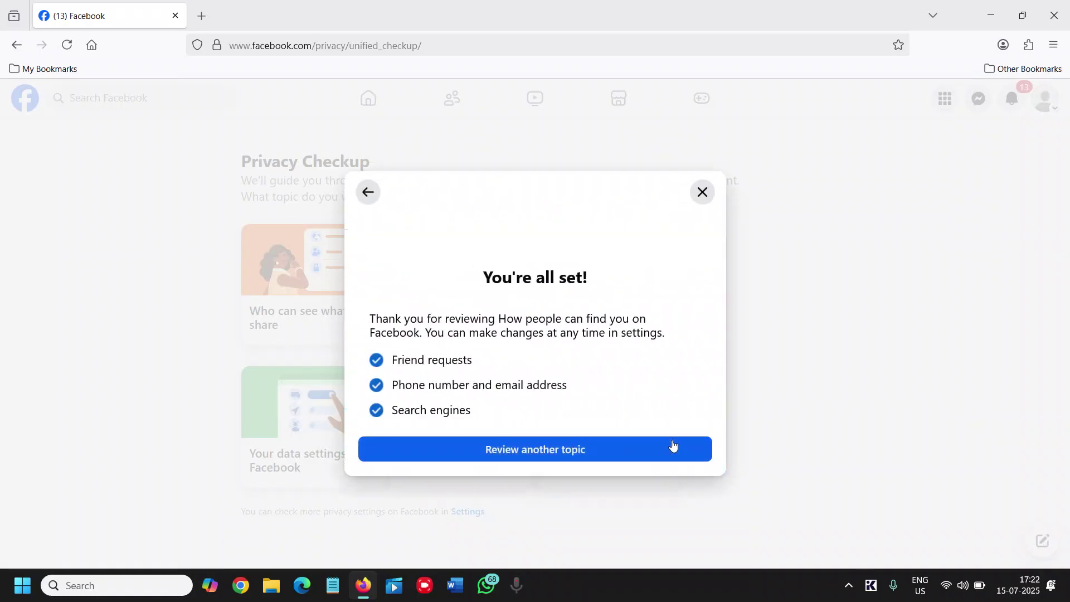
pyautogui.click(533, 452)
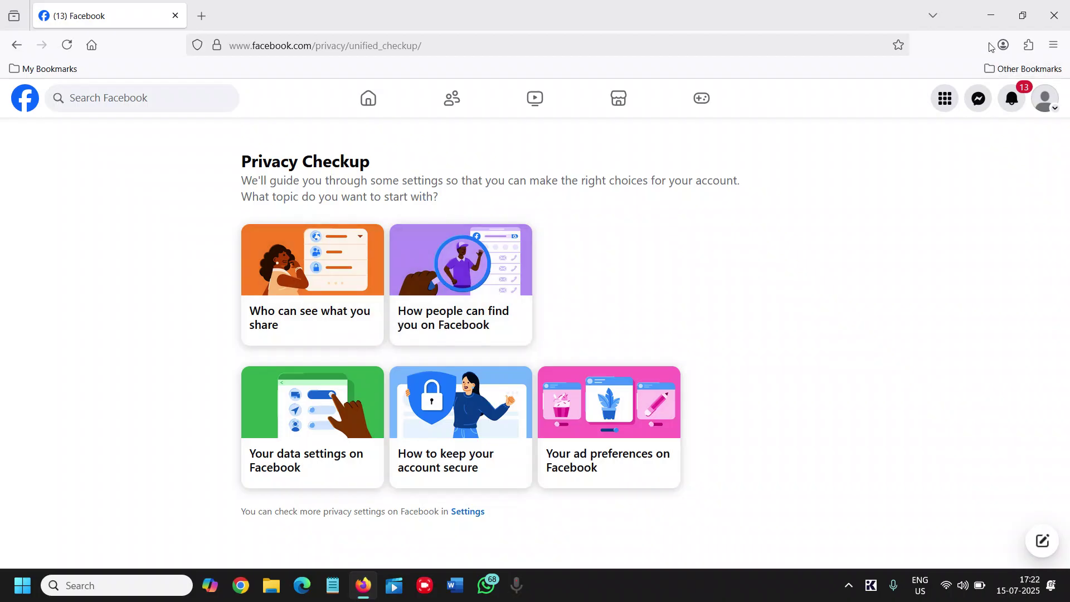
pyautogui.click(991, 17)
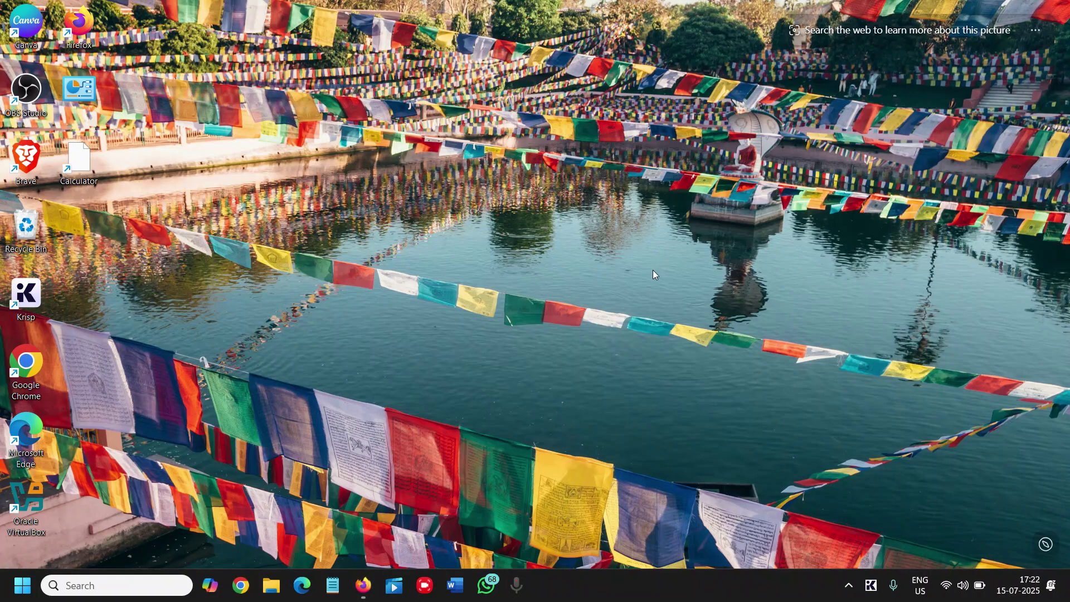